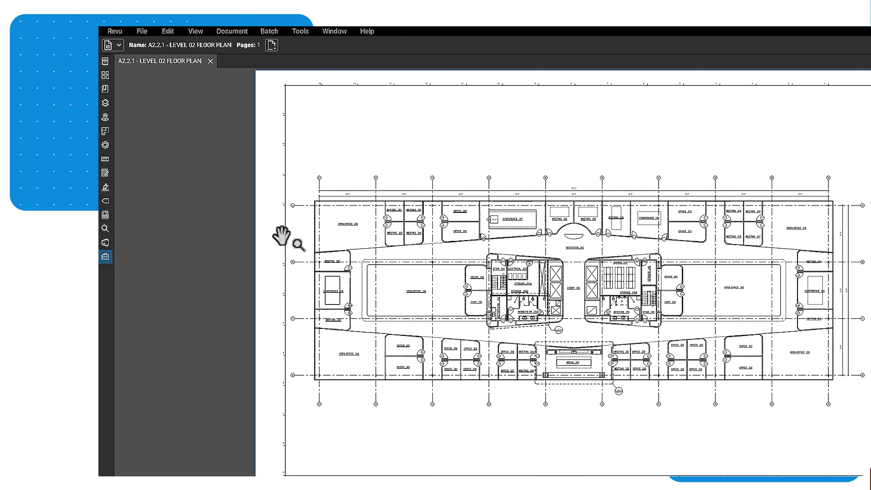
Open the Tool Chest panel, view its Show/Hide options, then toggle the panel closed and open again
{"action": "left_click", "coordinate": [105, 257]}
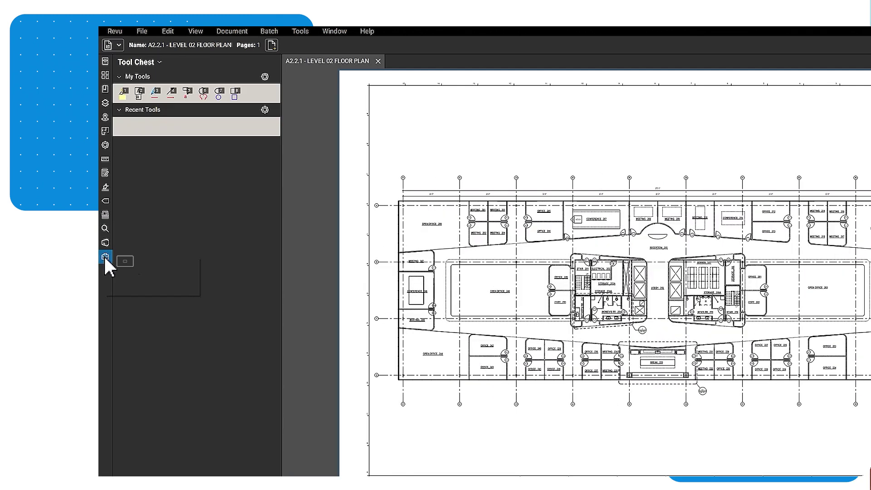
{"action": "right_click", "coordinate": [105, 257]}
{"action": "mouse_move", "coordinate": [175, 264]}
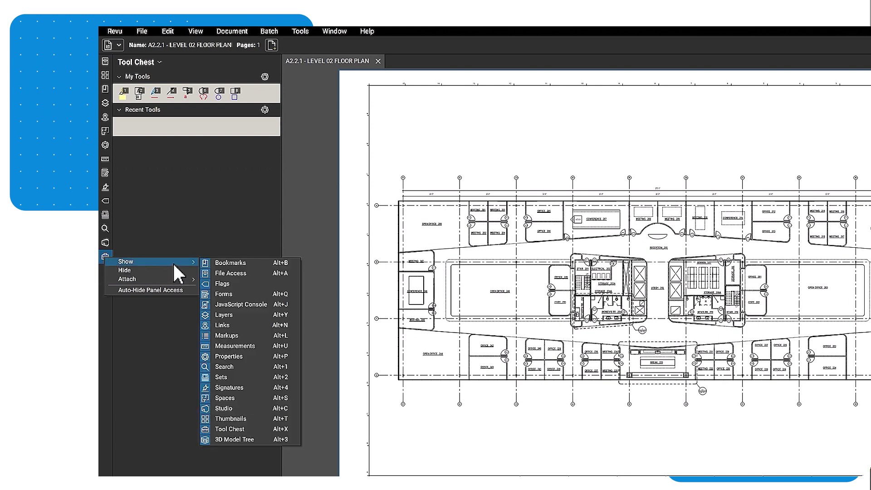
{"action": "left_click", "coordinate": [175, 243]}
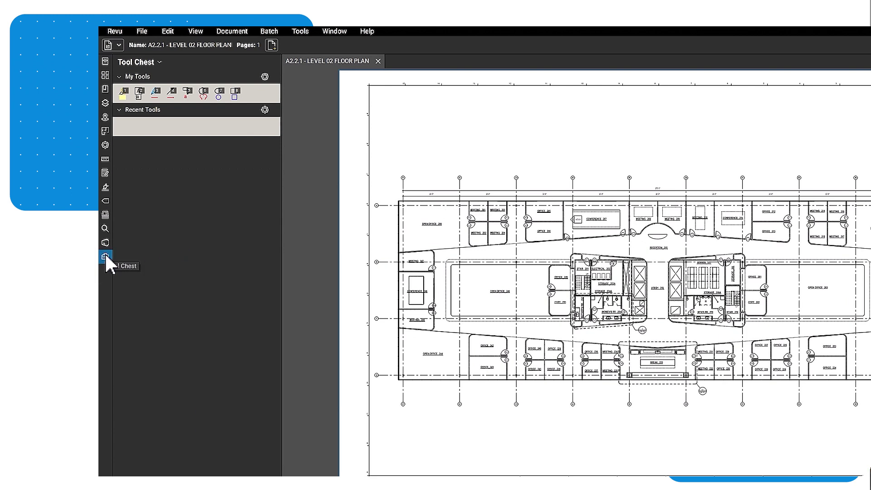
{"action": "left_click", "coordinate": [105, 257]}
{"action": "left_click", "coordinate": [106, 257]}
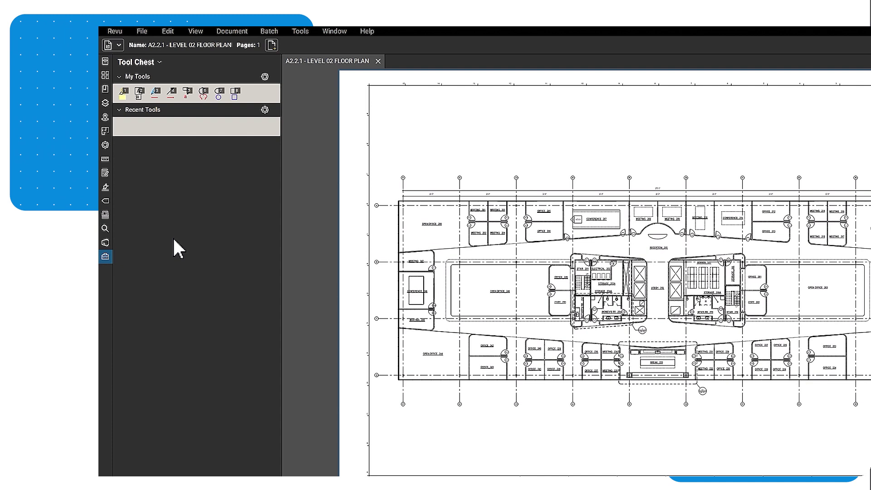
Load the Revu Advanced profile from the Revu > Profiles menu
{"action": "left_click", "coordinate": [119, 30]}
{"action": "mouse_move", "coordinate": [138, 62]}
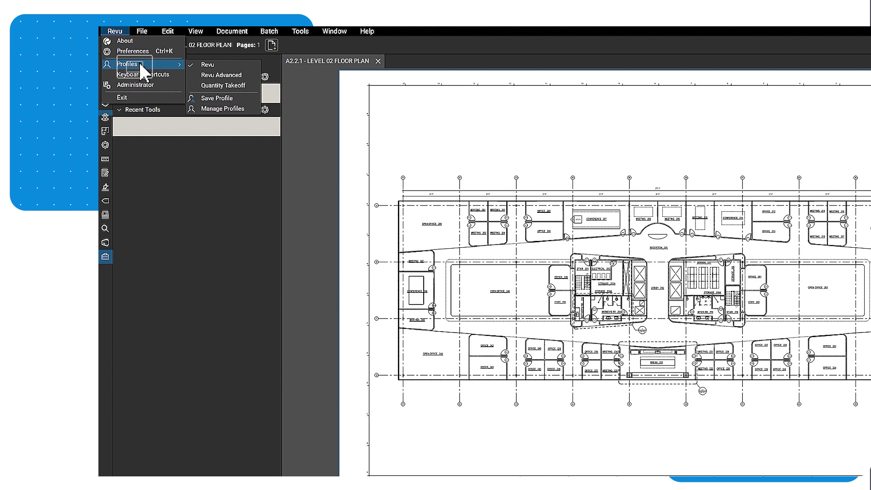
{"action": "left_click", "coordinate": [219, 76]}
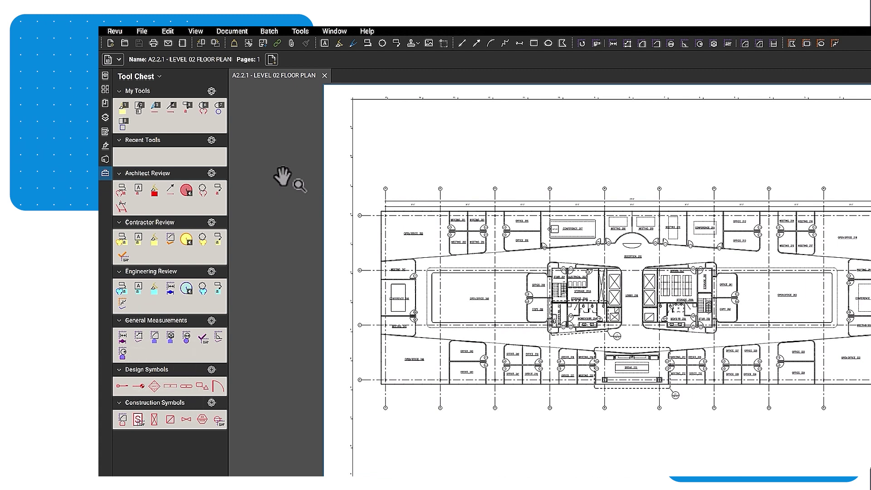
Add a tool set titled 'Office Plans Tool Set' in Manage Tool Sets, then select a Construction Symbols tool
{"action": "left_click", "coordinate": [160, 76]}
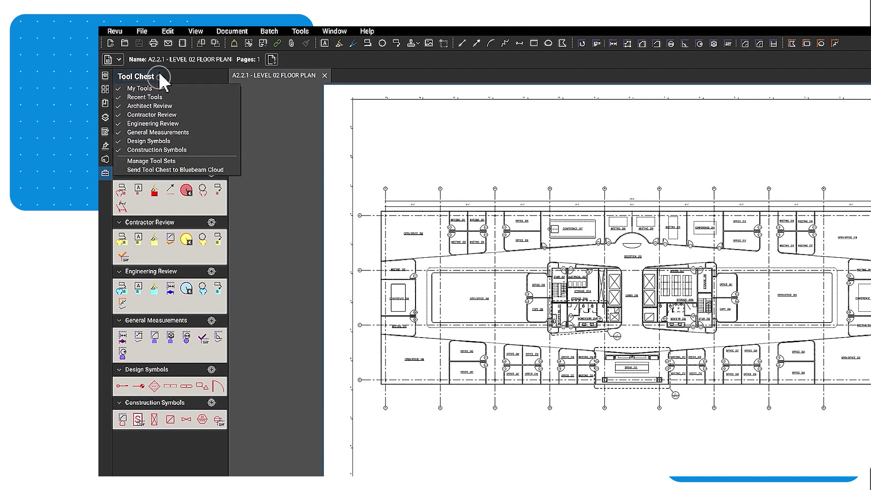
{"action": "left_click", "coordinate": [175, 161]}
{"action": "left_click", "coordinate": [660, 346]}
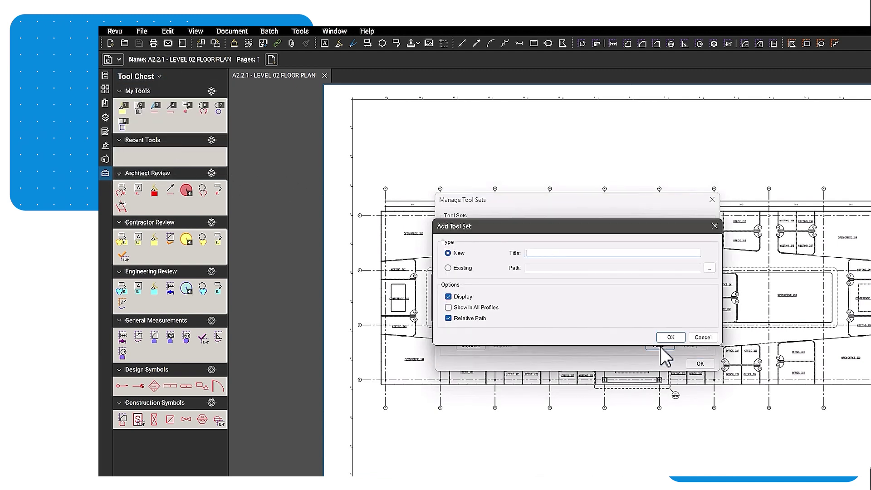
{"action": "type", "text": "Office Plans Tool Set"}
{"action": "left_click", "coordinate": [671, 338]}
{"action": "key", "text": "Return"}
{"action": "left_click", "coordinate": [170, 419]}
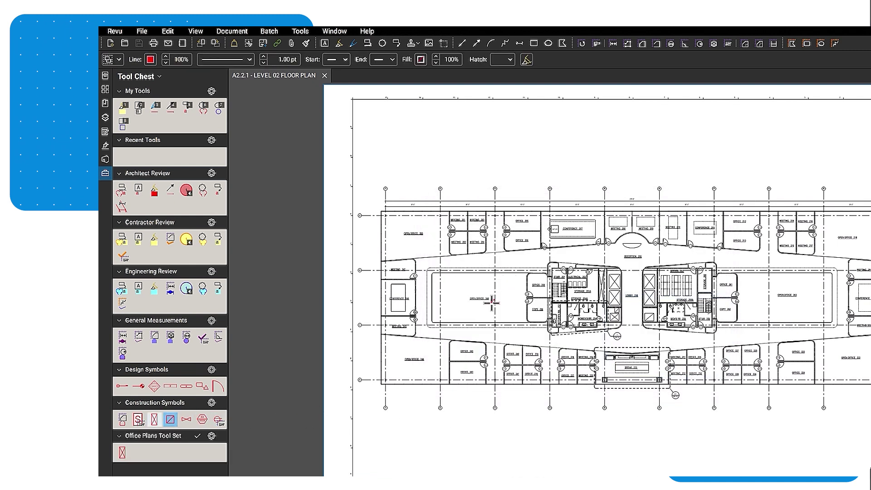
Draw a rectangle over Open Office 248 and add it to the Office Plans Tool Set
{"action": "scroll", "coordinate": [493, 300], "scroll_direction": "up", "scroll_amount": 3}
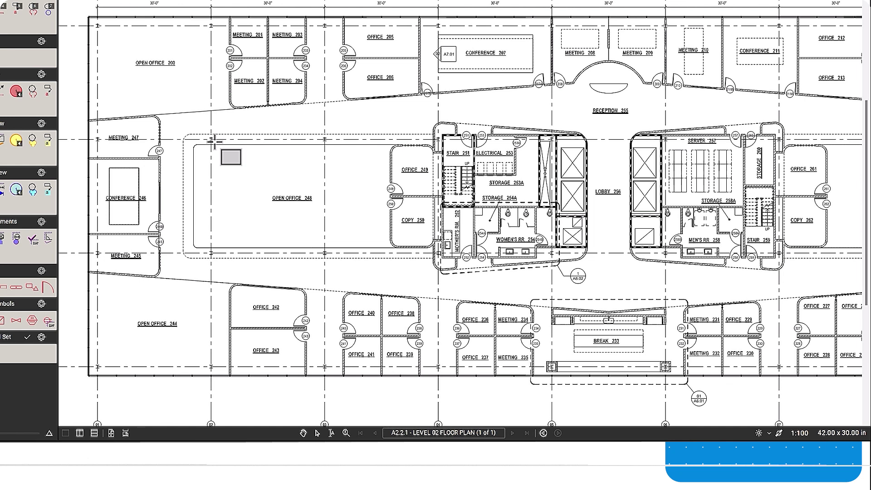
{"action": "left_click_drag", "start_coordinate": [211, 139], "coordinate": [324, 249]}
{"action": "right_click", "coordinate": [322, 234]}
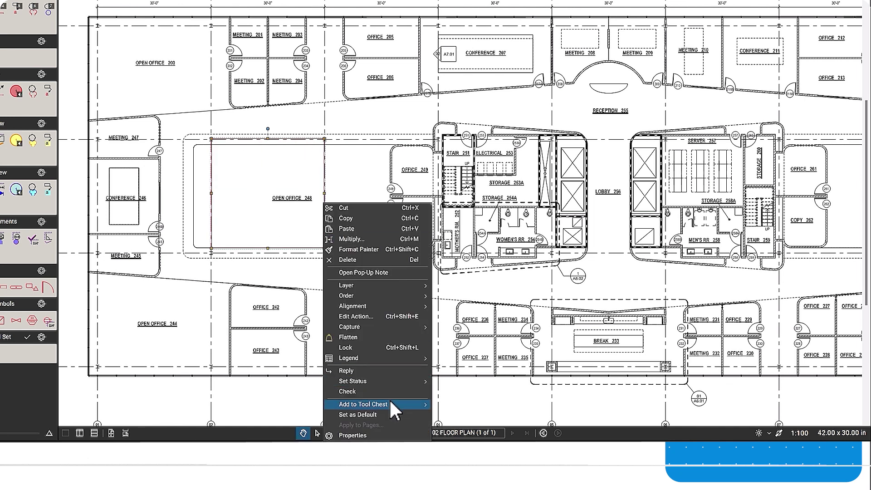
{"action": "mouse_move", "coordinate": [390, 401]}
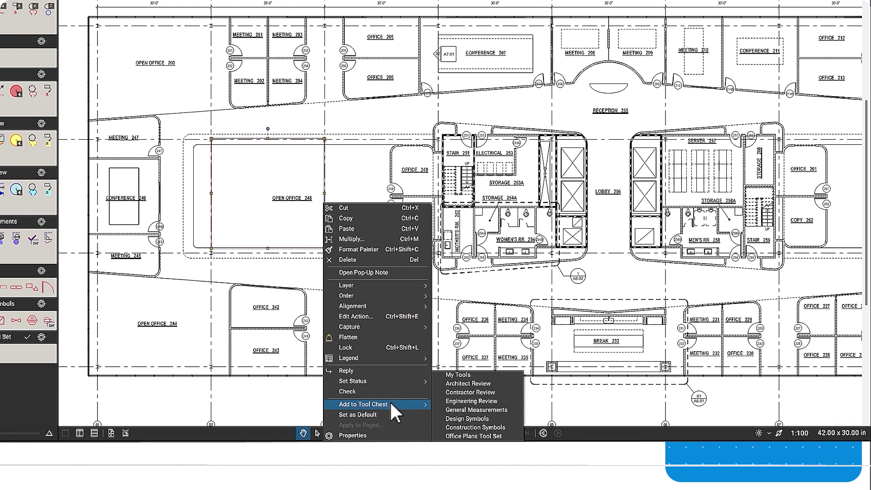
{"action": "left_click", "coordinate": [474, 437]}
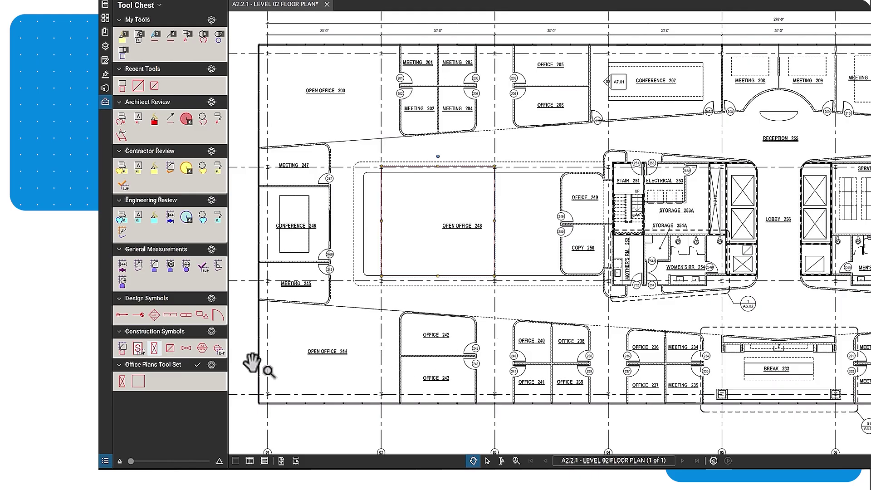
Delete the first tool in the Office Plans Tool Set through its context menu
{"action": "right_click", "coordinate": [124, 383]}
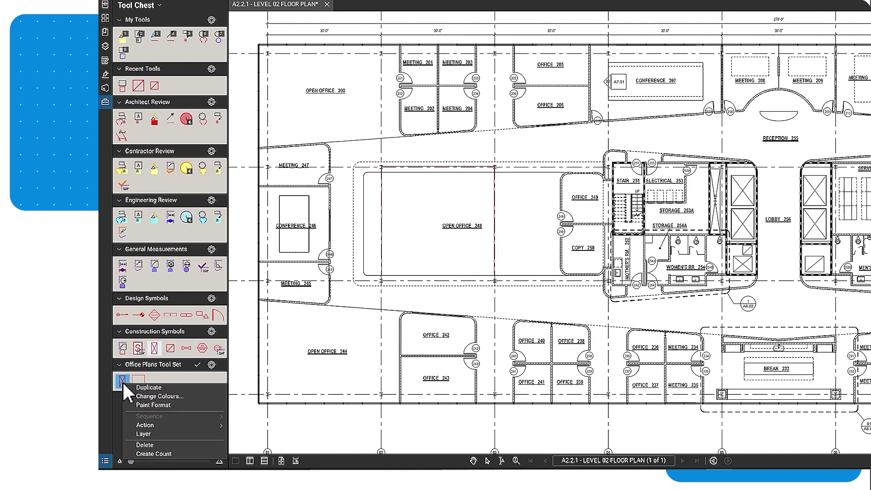
{"action": "left_click", "coordinate": [153, 444]}
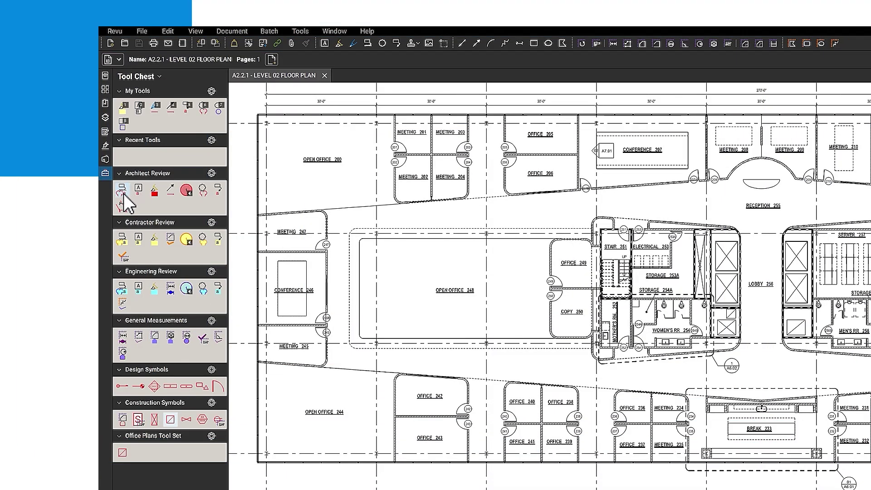
Pick the Cloud+ tool, then switch Architect Review to Details view and back to Symbol view
{"action": "left_click", "coordinate": [122, 191]}
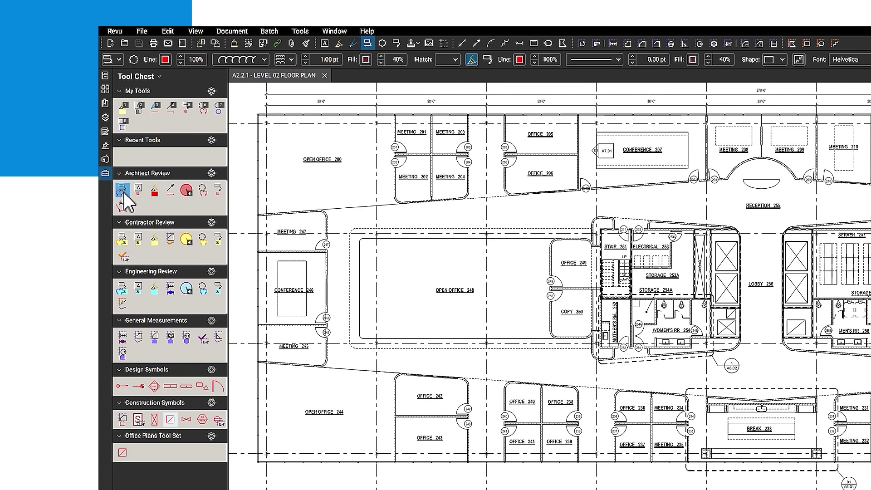
{"action": "left_click", "coordinate": [212, 174]}
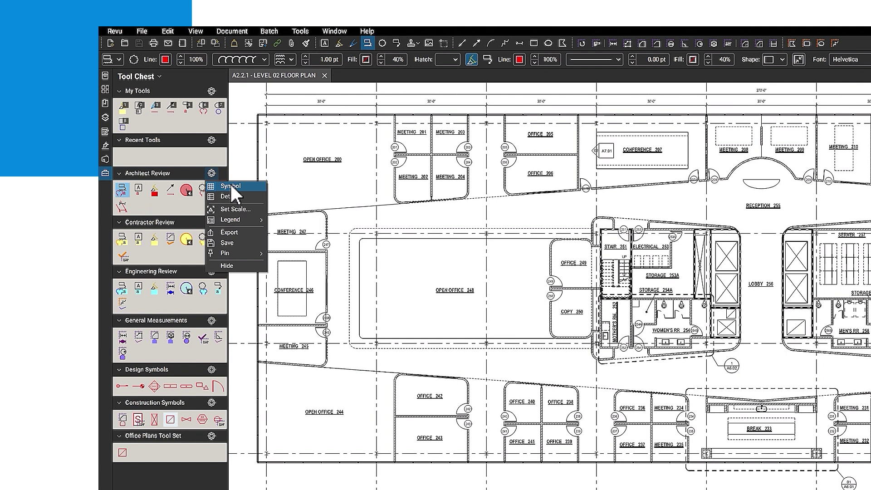
{"action": "left_click", "coordinate": [235, 197]}
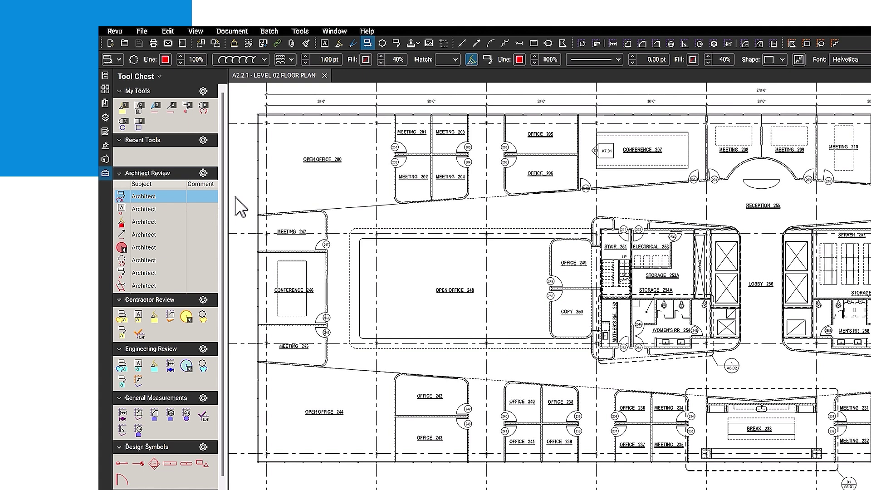
{"action": "left_click", "coordinate": [203, 173]}
{"action": "left_click", "coordinate": [229, 186]}
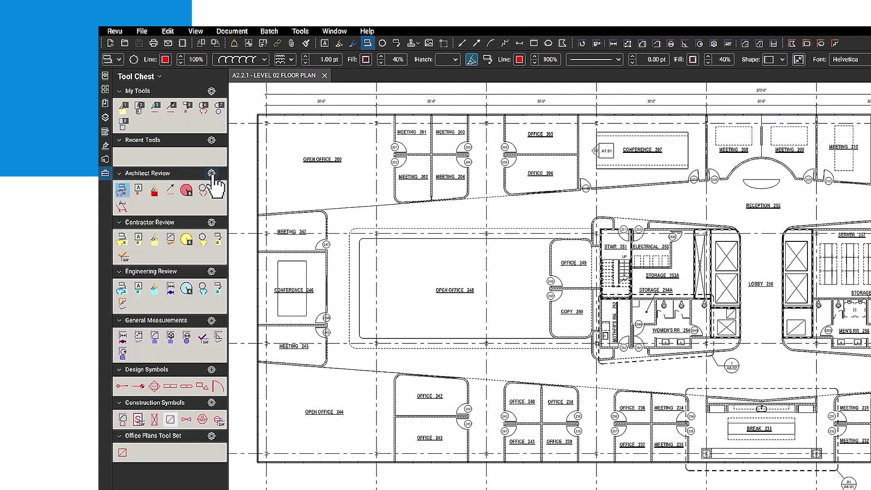
{"action": "left_click", "coordinate": [211, 174]}
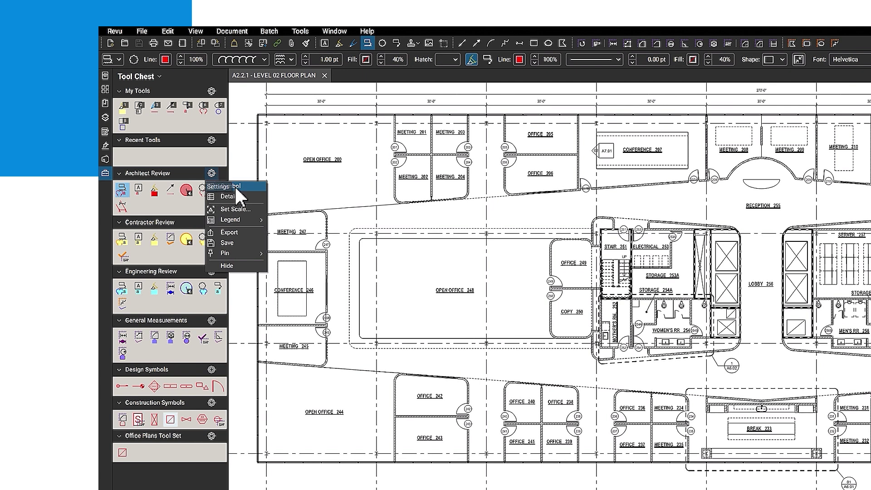
Apply a Custom 1 mm = 100 scale to Architect Review in the Dynamic Tool Set Scaler
{"action": "left_click", "coordinate": [249, 209]}
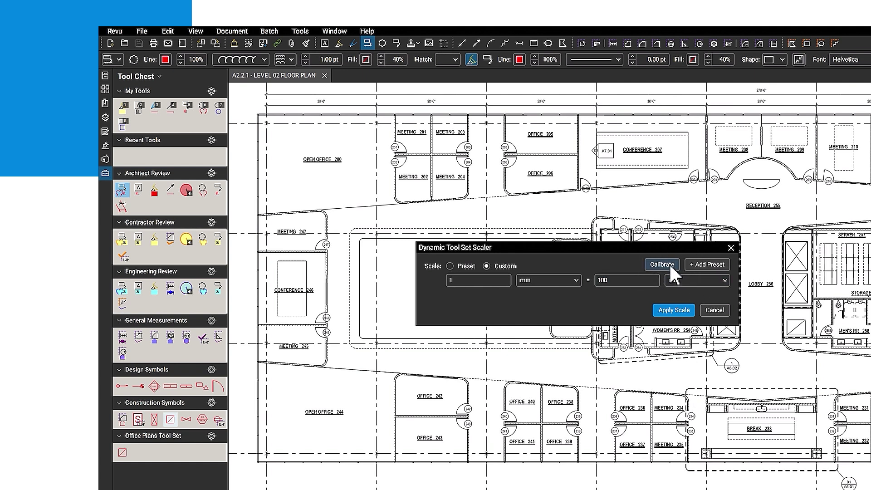
{"action": "left_click", "coordinate": [670, 310]}
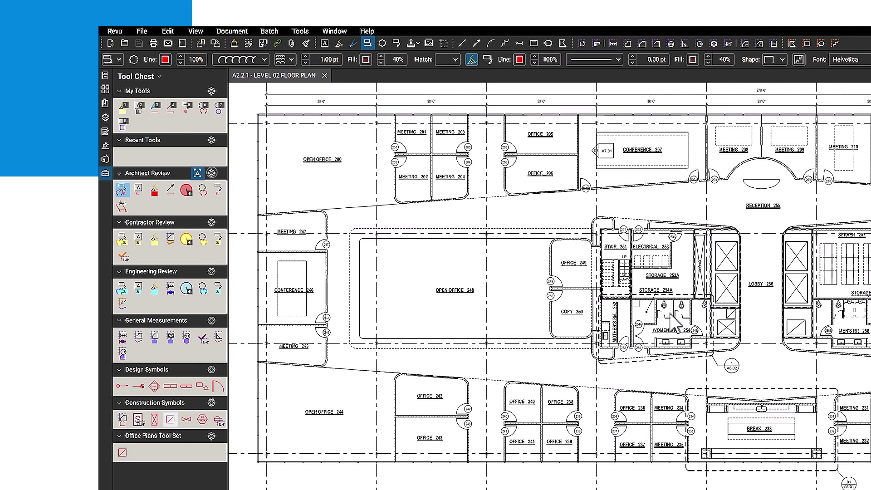
Export the Architect Review set from its gear menu, saving Architect Review.btx in Downloads
{"action": "left_click", "coordinate": [216, 177]}
{"action": "left_click", "coordinate": [246, 242]}
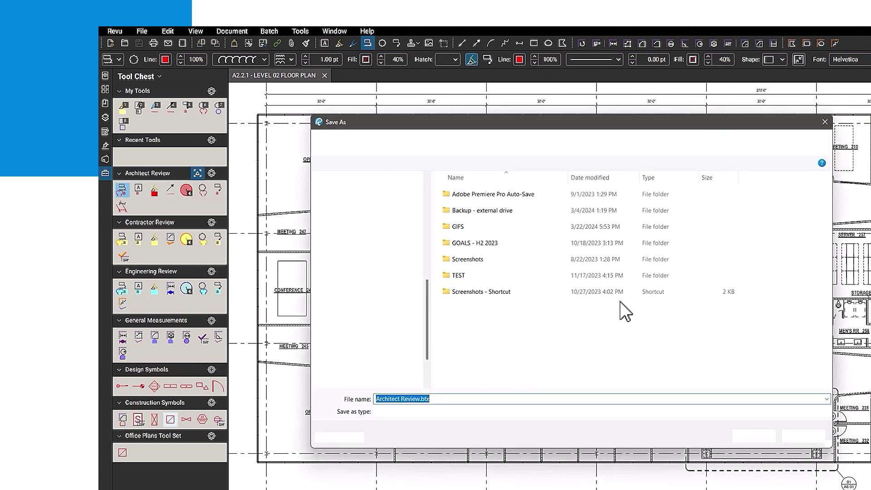
{"action": "scroll", "coordinate": [368, 282], "scroll_direction": "up", "scroll_amount": 5}
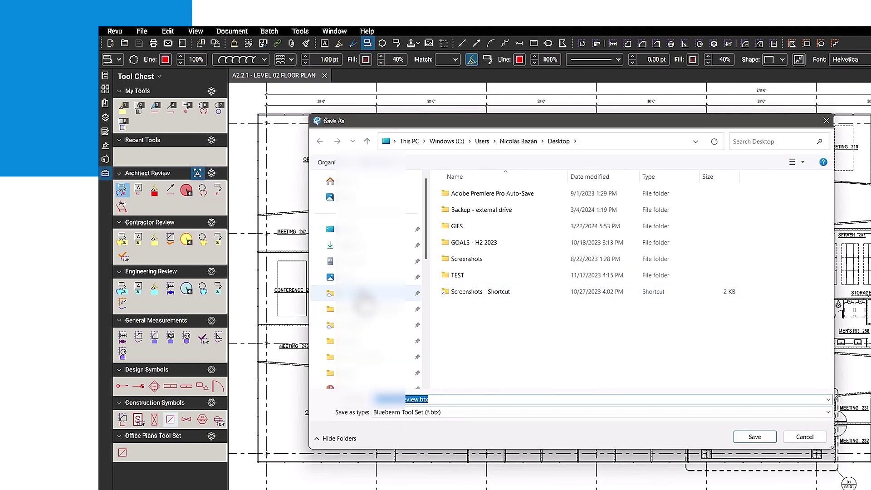
{"action": "left_click", "coordinate": [363, 245]}
{"action": "left_click", "coordinate": [761, 438]}
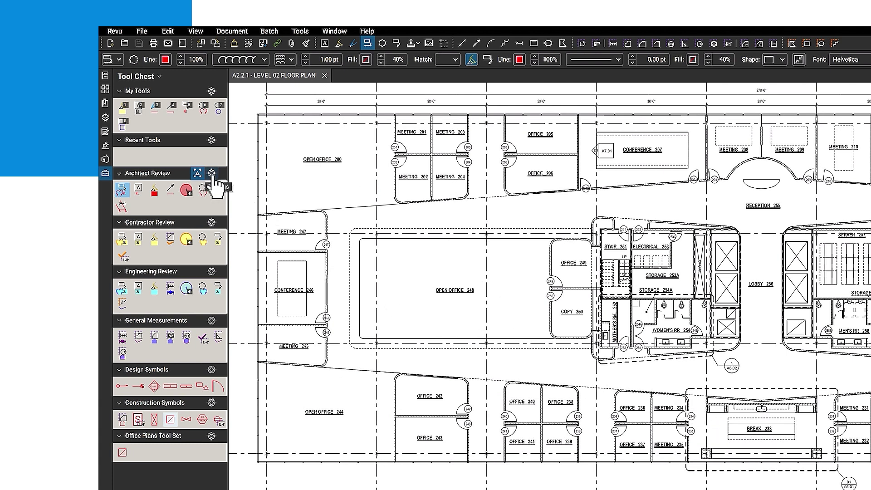
Import Architect Review.btx from Downloads through Manage Tool Sets
{"action": "left_click", "coordinate": [153, 76]}
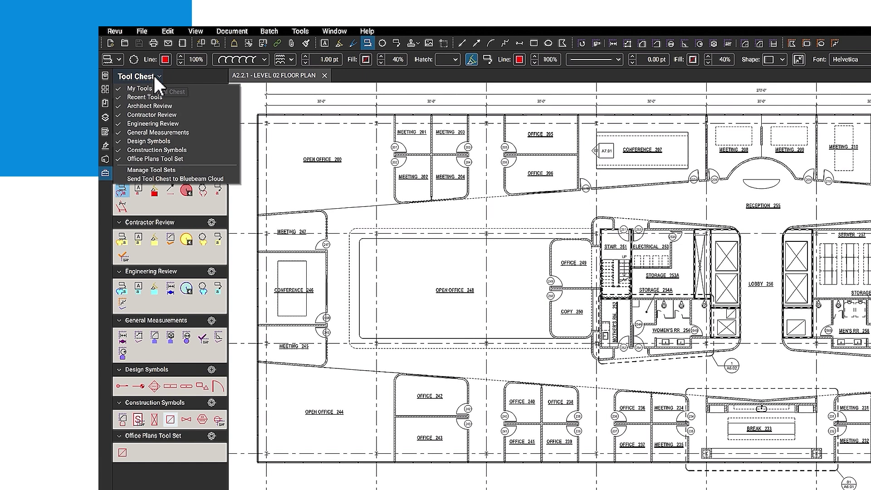
{"action": "left_click", "coordinate": [163, 170]}
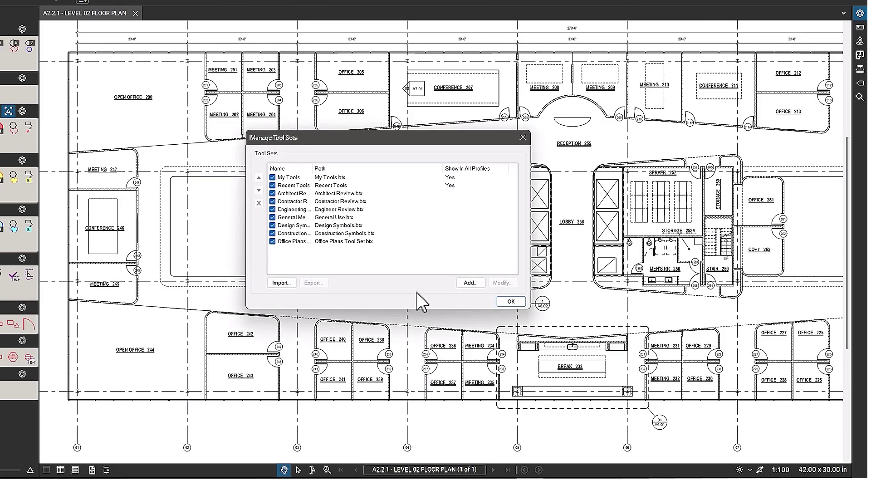
{"action": "left_click", "coordinate": [281, 283]}
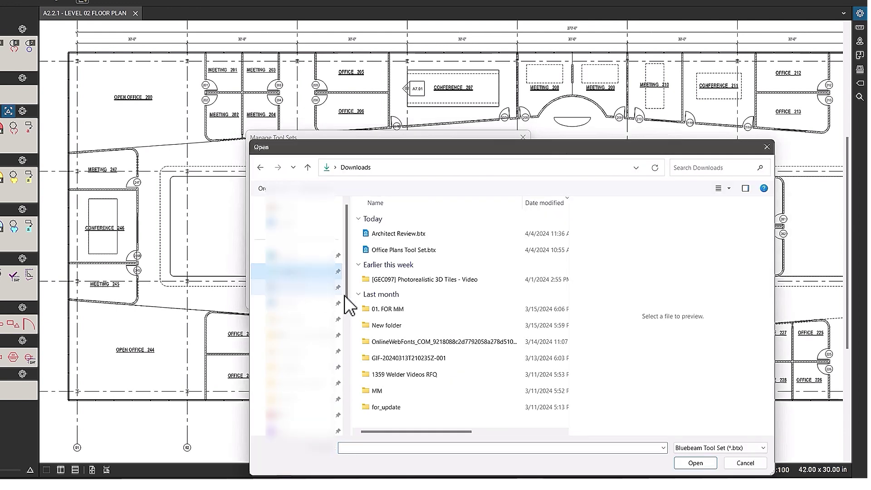
{"action": "left_click", "coordinate": [422, 234]}
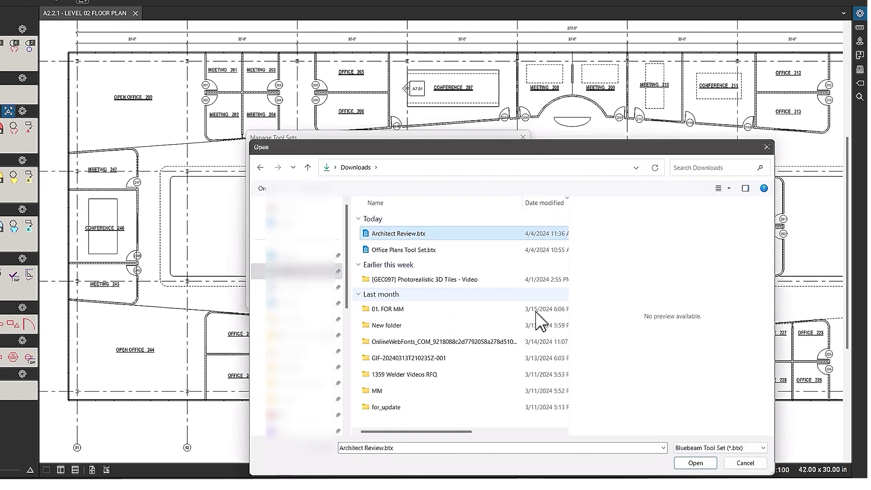
{"action": "left_click", "coordinate": [696, 463]}
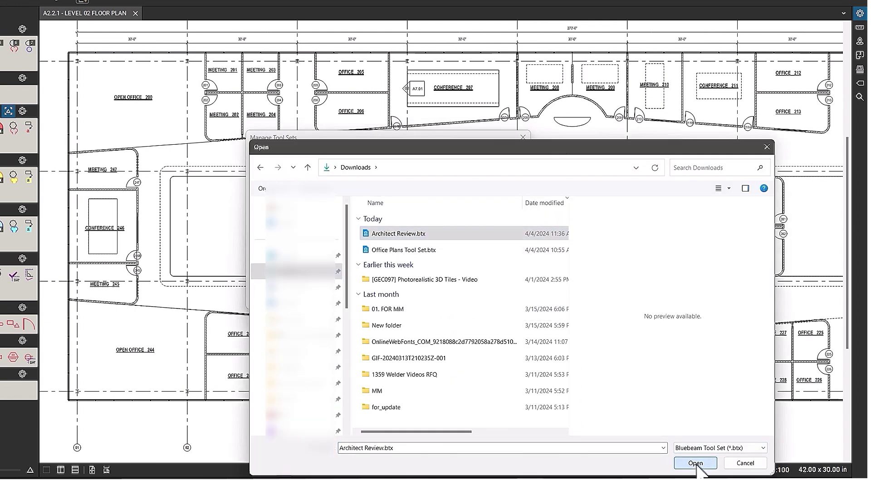